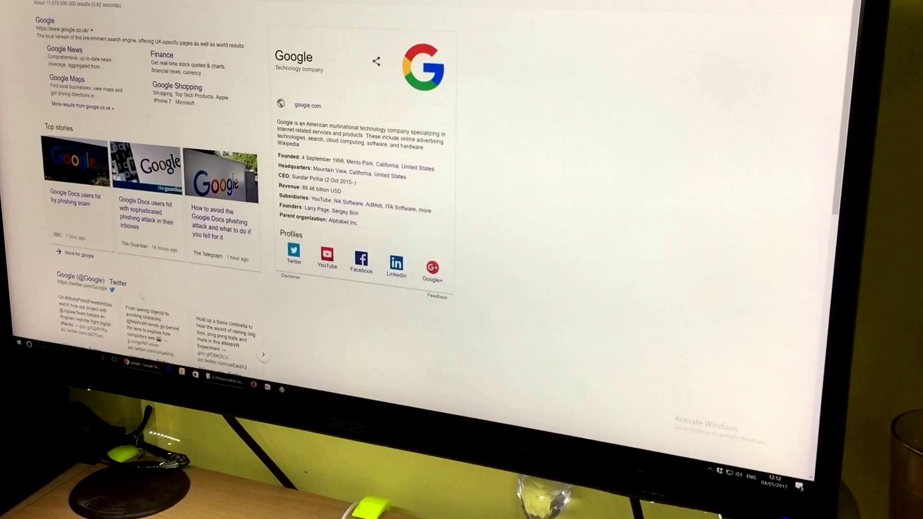
- Search the Start menu for 'paint' and launch the Paint app
key(super)
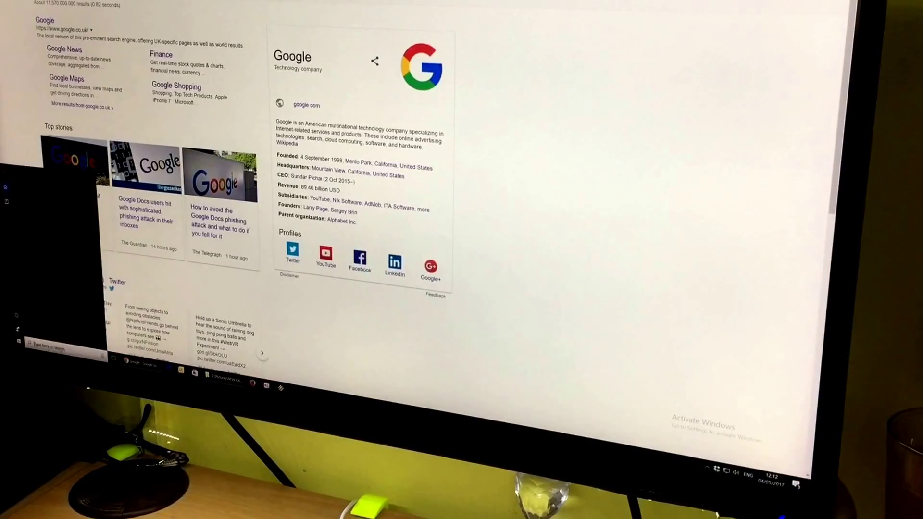
text(paint)
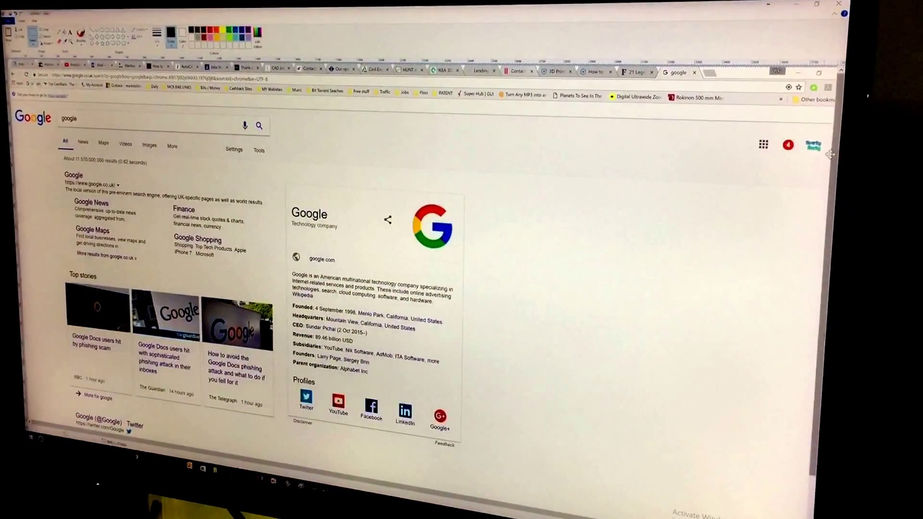
- Paste the Google results screenshot and crop it to the company info panel
key(F11)
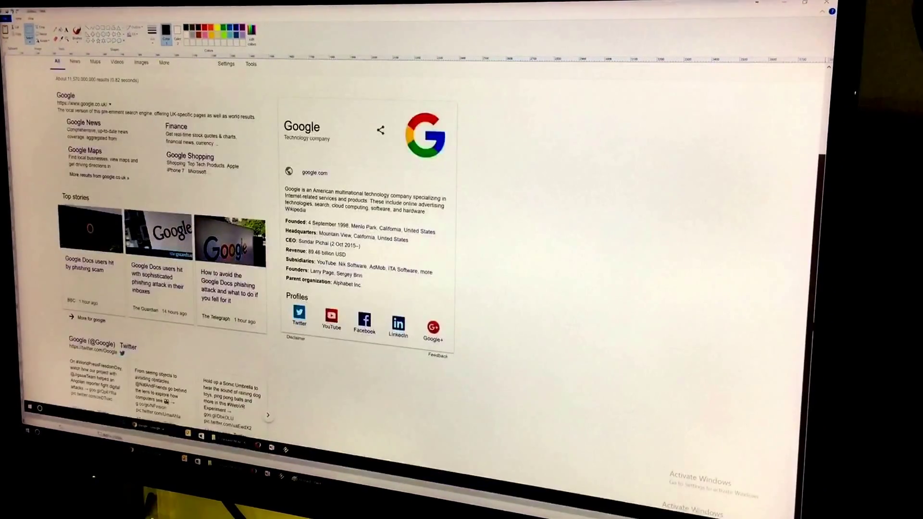
scroll(433, 289, up, 2)
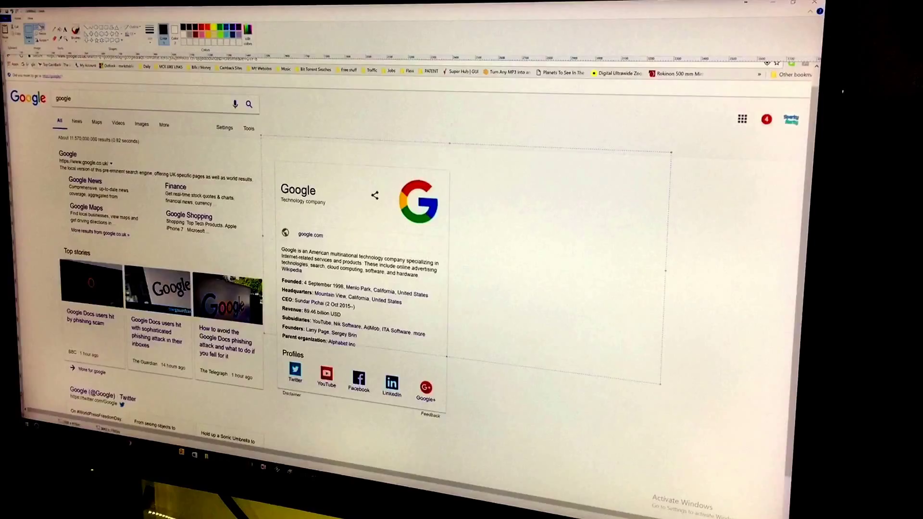
key(ctrl+shift+x)
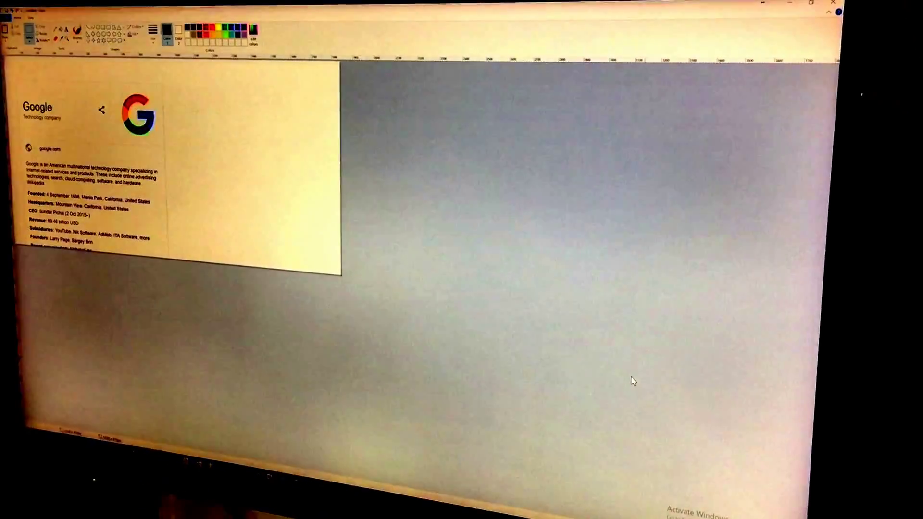